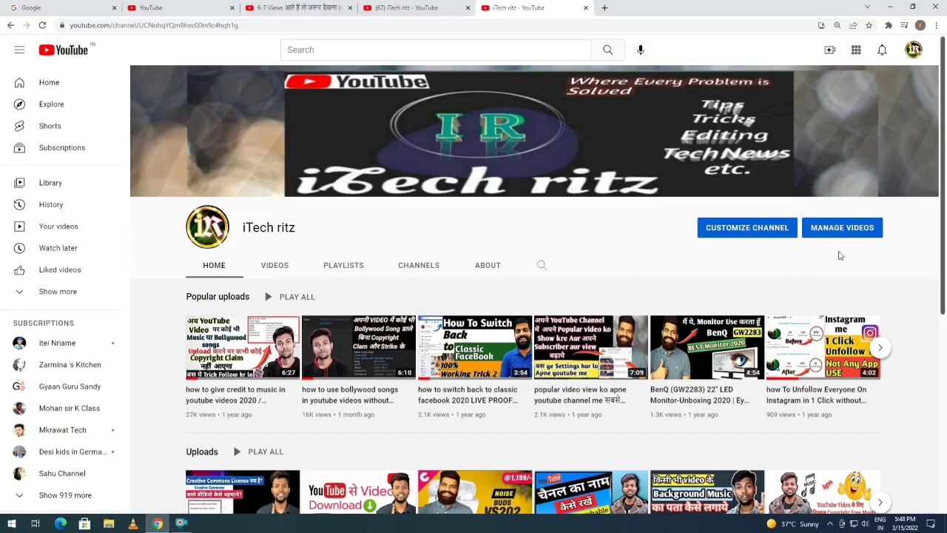
- Open the channel's video manager in YouTube Studio and go to the Channel section of the settings
left_click(848, 231)
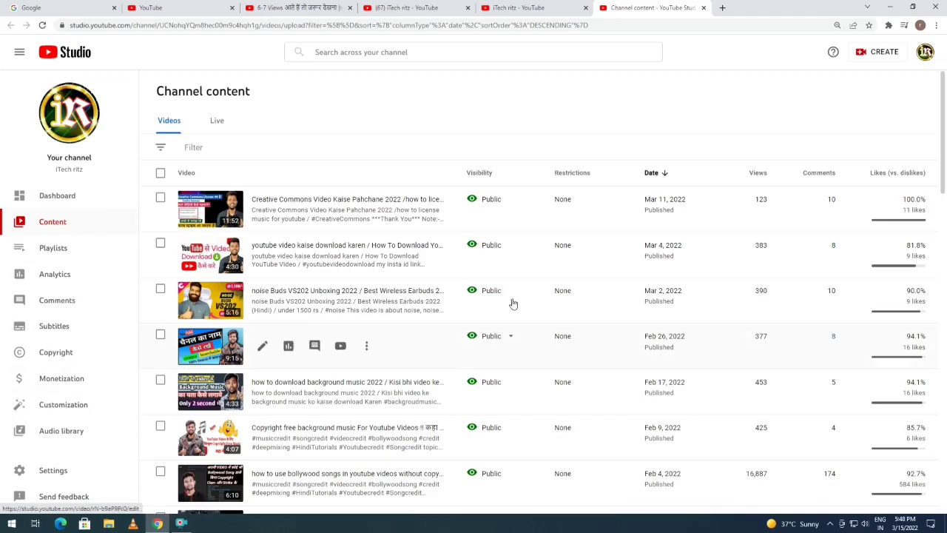
scroll(681, 222, "down", 3)
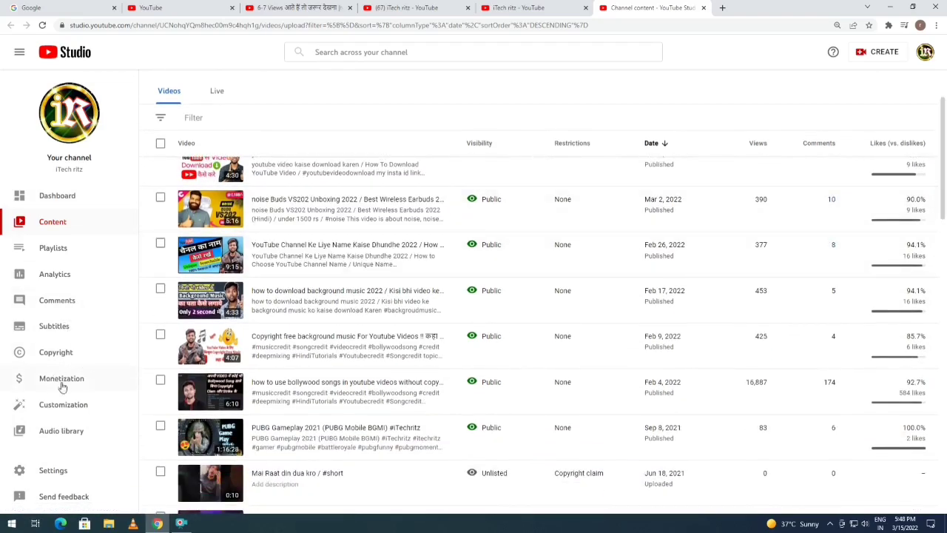
left_click(55, 474)
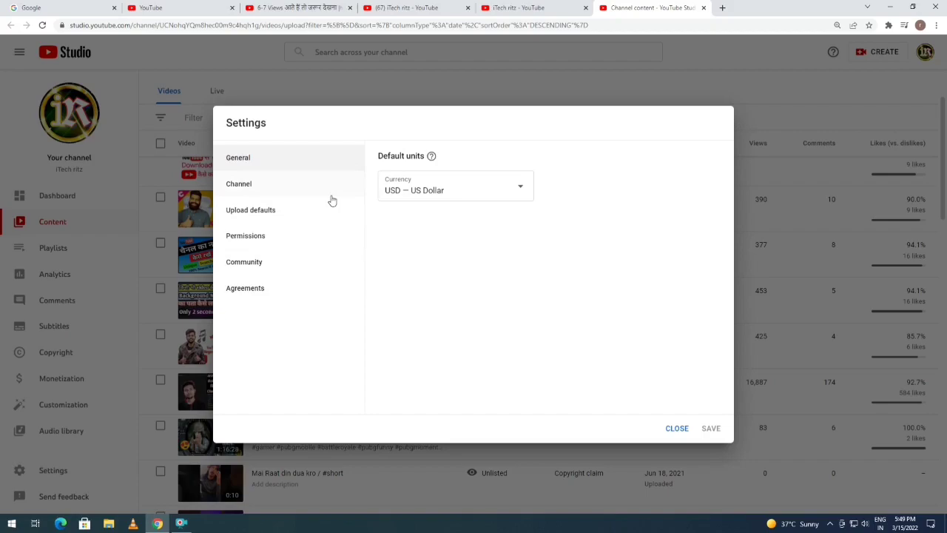
double_click(249, 188)
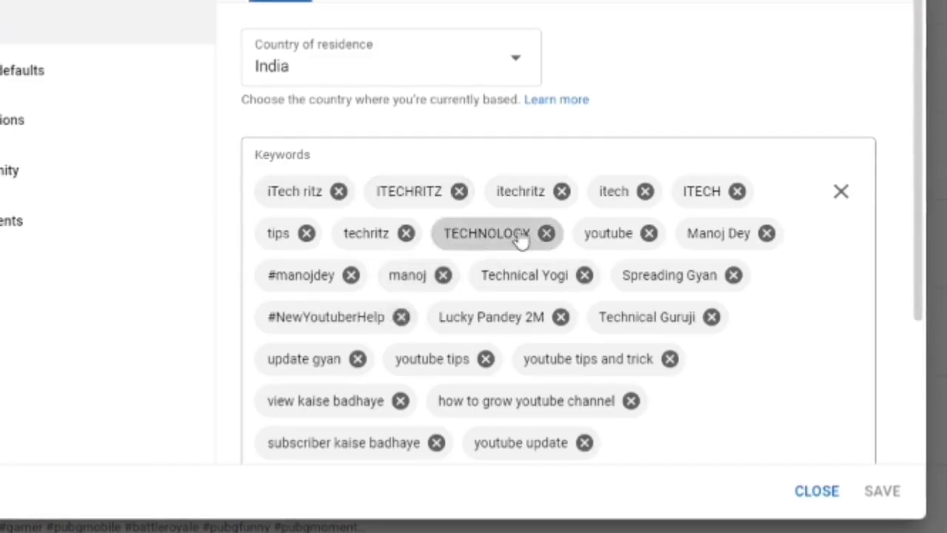
- Examine the full list of channel keywords in the basic info settings, and close the settings without changing anything
scroll(521, 241, "down", 3)
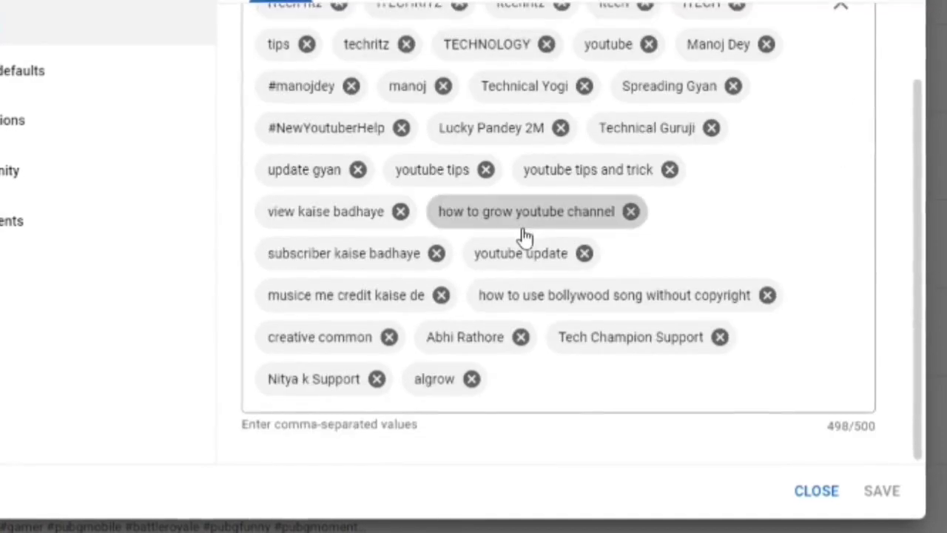
scroll(523, 237, "up", 3)
scroll(522, 239, "down", 2)
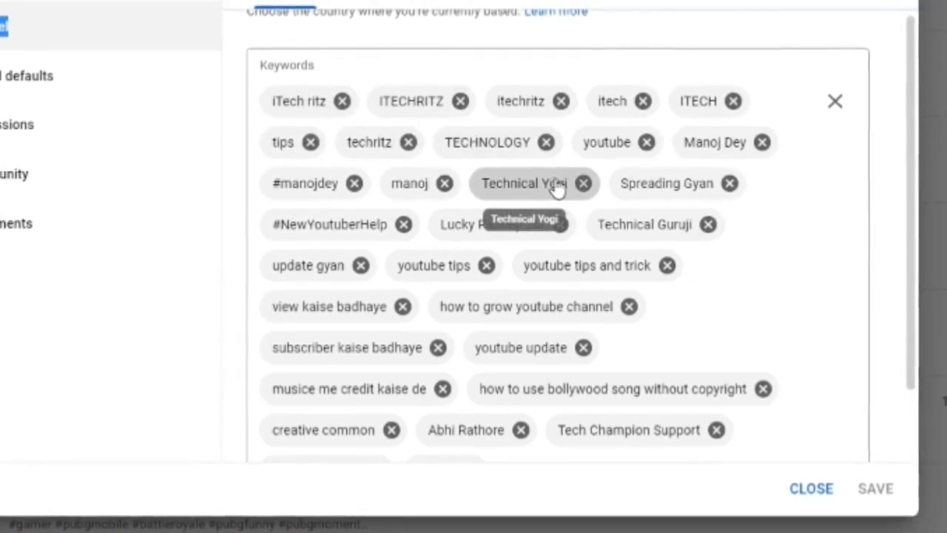
scroll(497, 153, "up", 1)
scroll(721, 255, "down", 1)
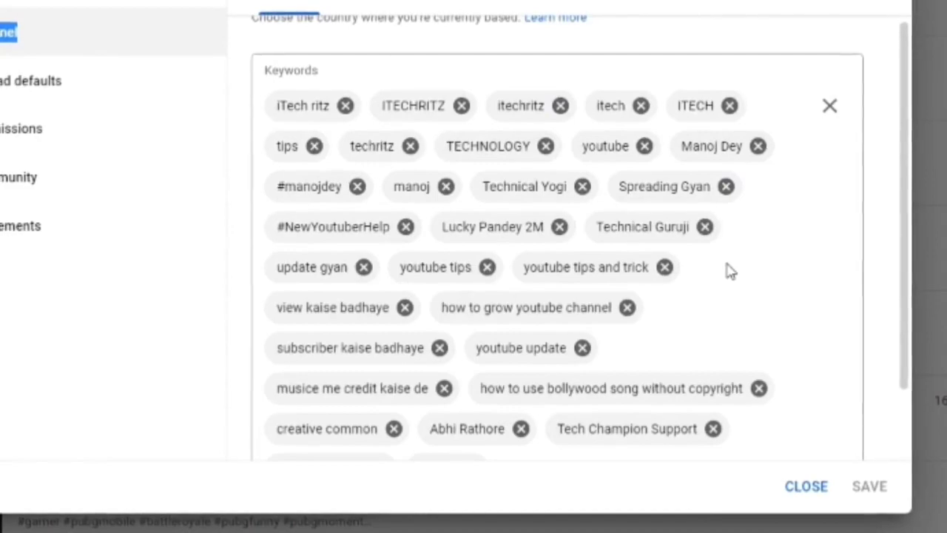
scroll(585, 222, "down", 2)
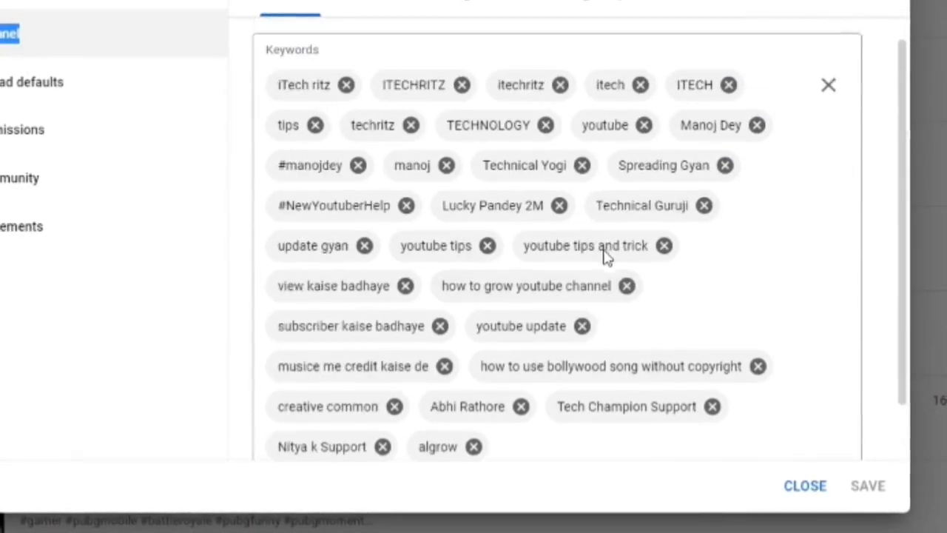
scroll(605, 255, "up", 1)
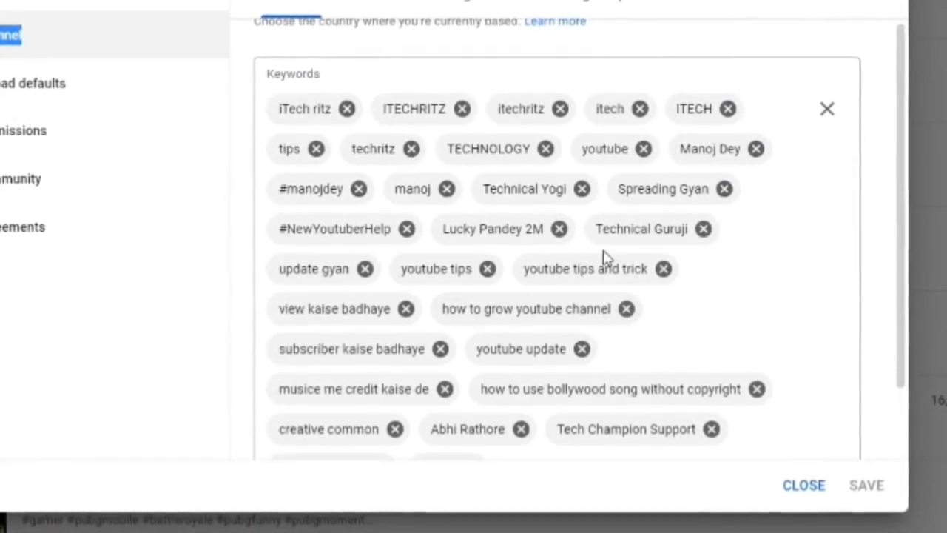
scroll(532, 217, "up", 2)
scroll(446, 212, "down", 2)
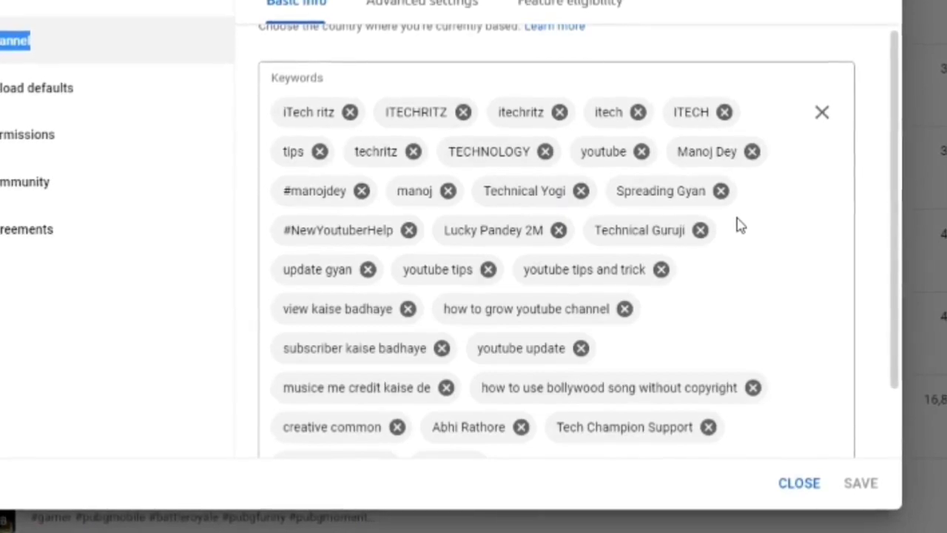
scroll(732, 218, "down", 2)
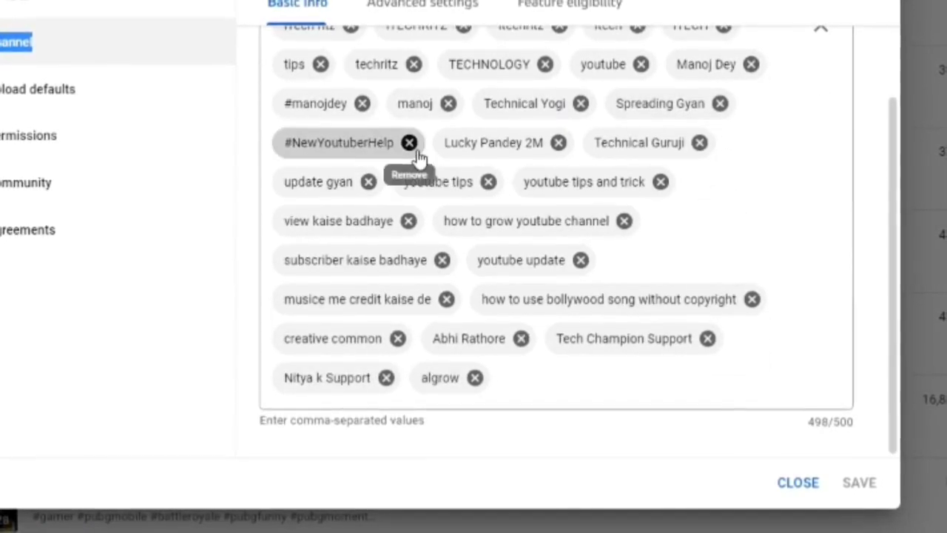
scroll(517, 185, "up", 2)
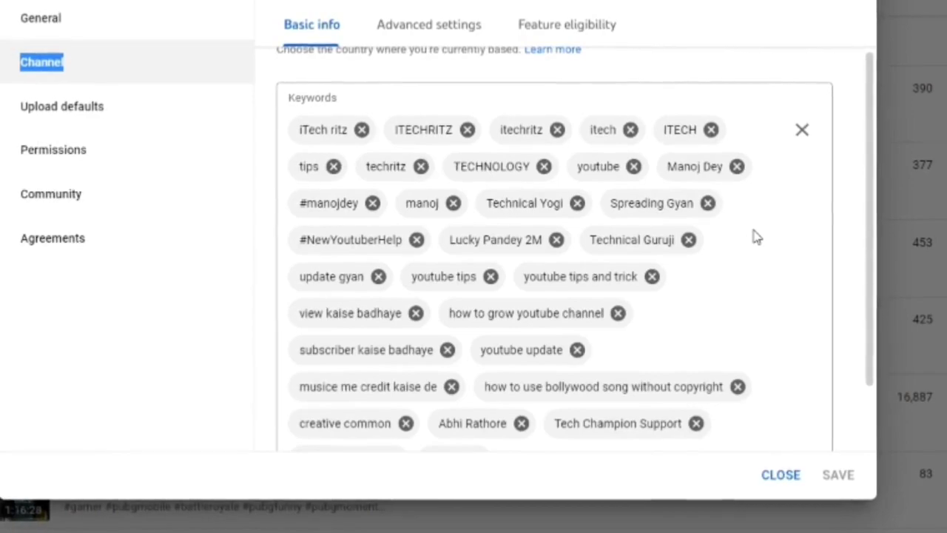
scroll(740, 243, "down", 1)
scroll(643, 311, "up", 2)
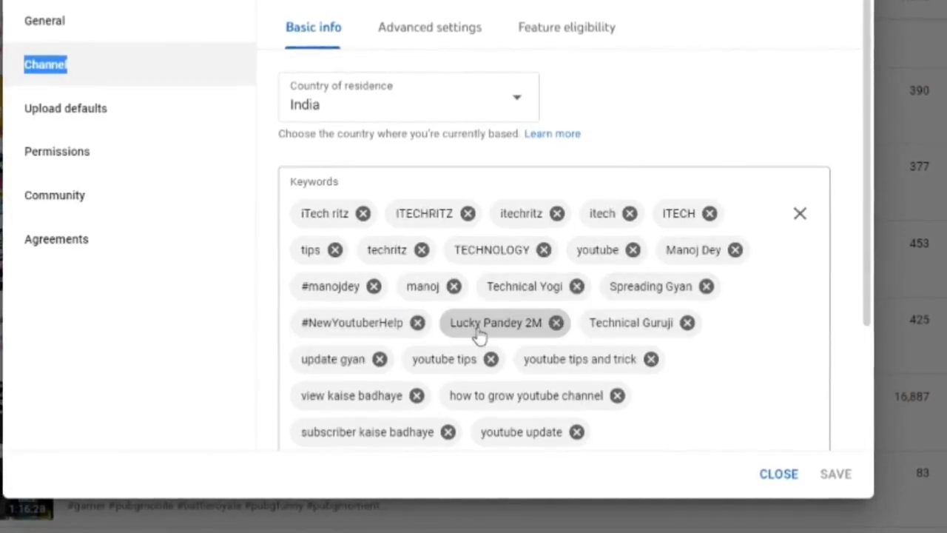
scroll(651, 345, "down", 1)
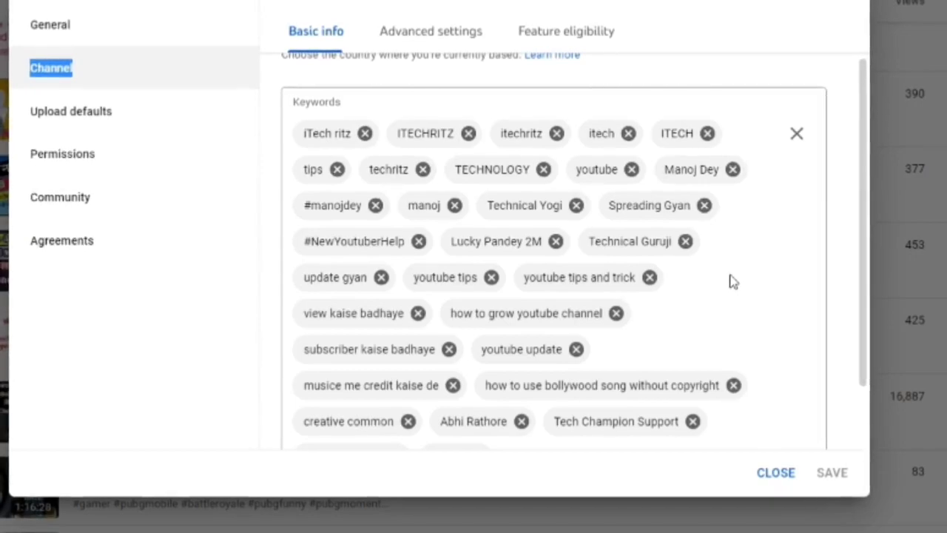
scroll(734, 281, "down", 1)
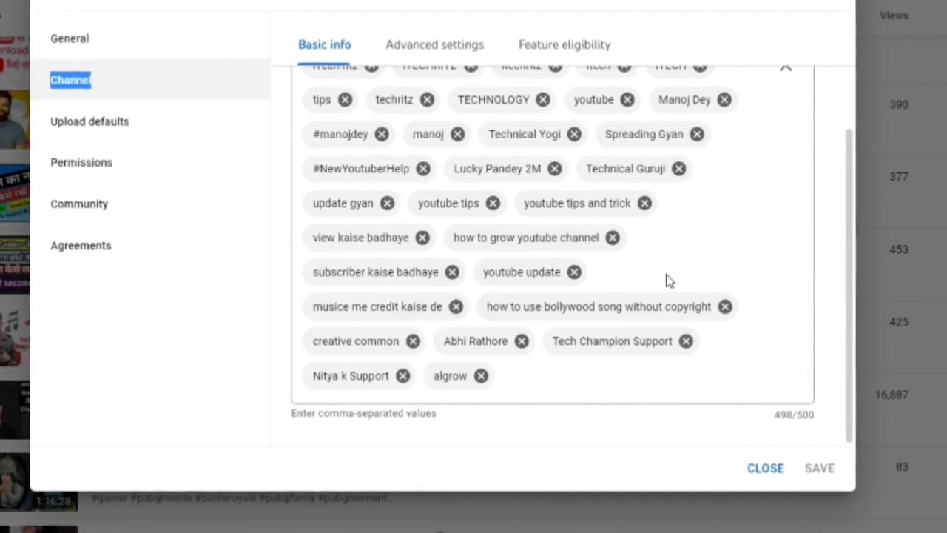
scroll(655, 279, "up", 3)
scroll(545, 329, "down", 1)
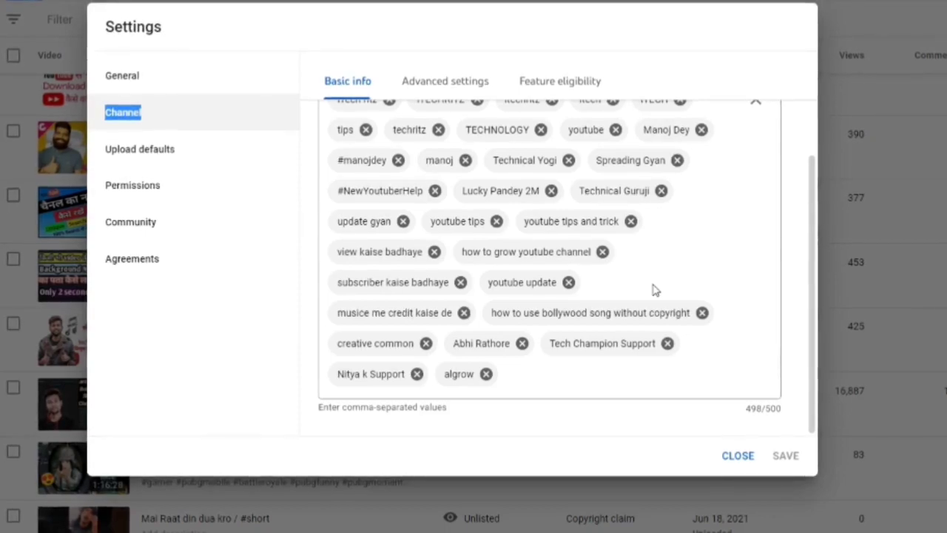
scroll(666, 292, "up", 2)
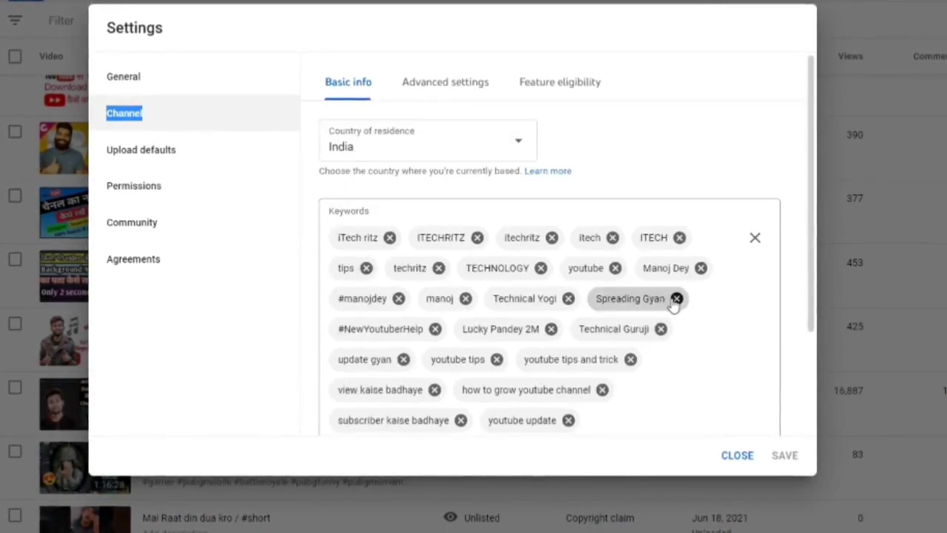
scroll(676, 298, "down", 2)
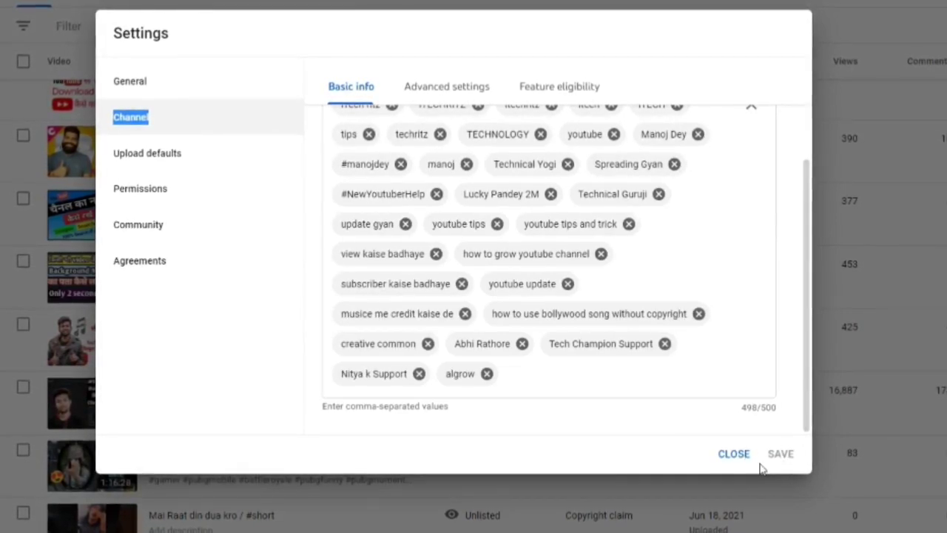
left_click(733, 454)
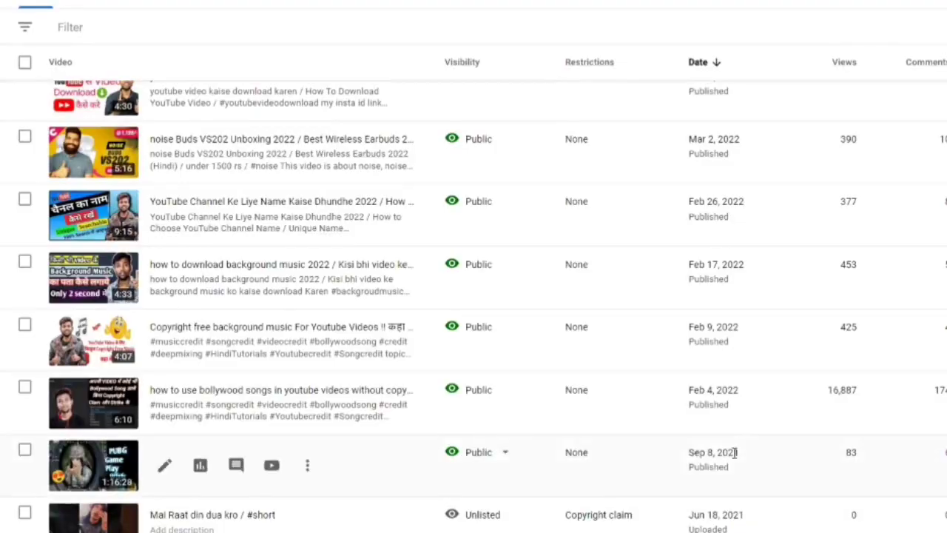
- Open the details of the "Creative Commons Video Kaise Pahchane 2022" video and review its description, thumbnail, playlist and audience settings
scroll(348, 229, "up", 3)
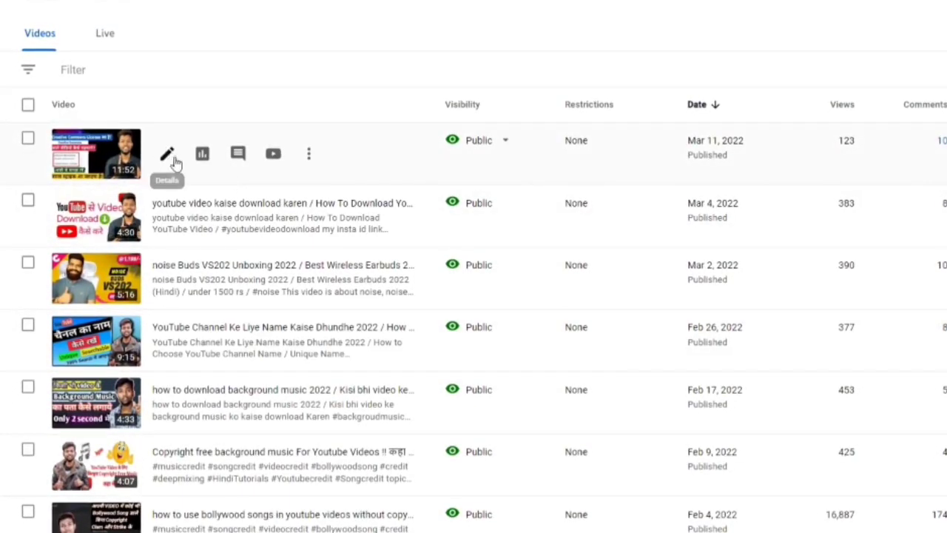
left_click(169, 155)
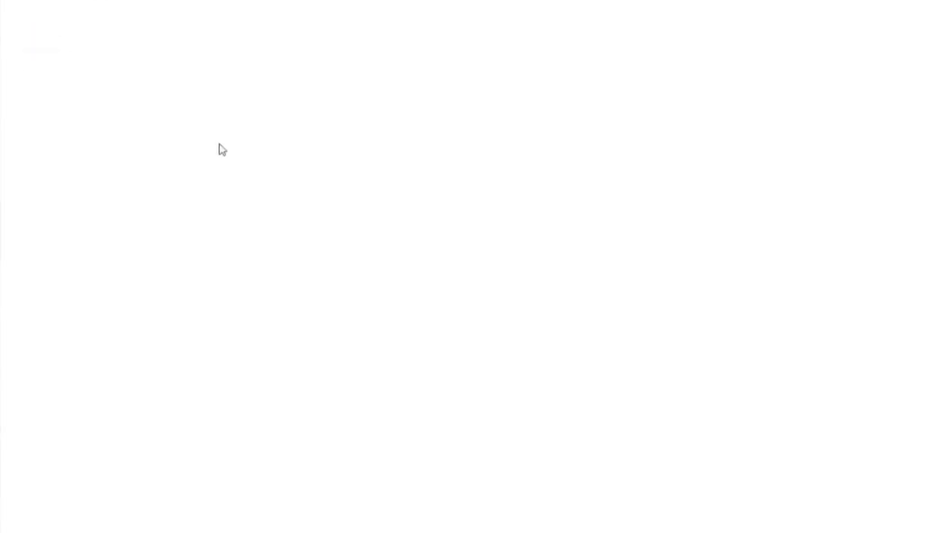
scroll(447, 142, "down", 10)
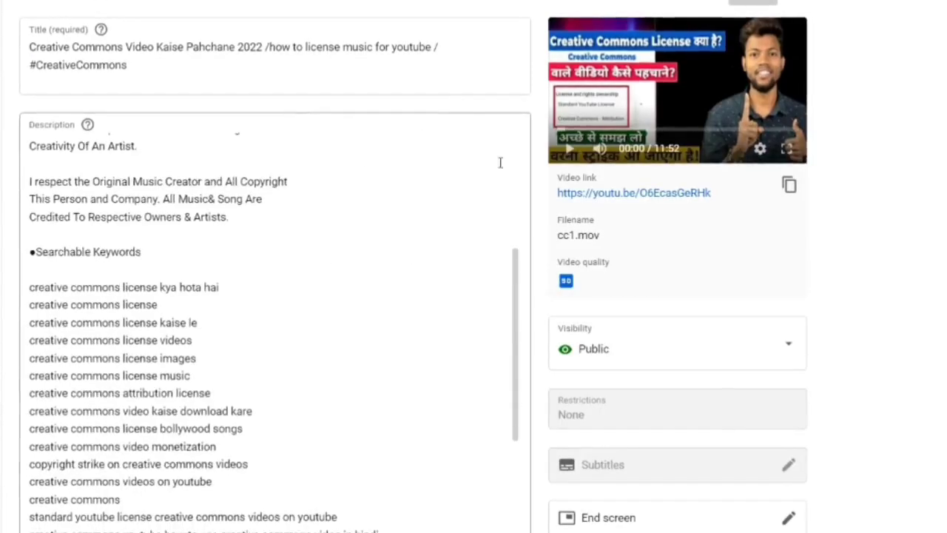
scroll(710, 204, "down", 10)
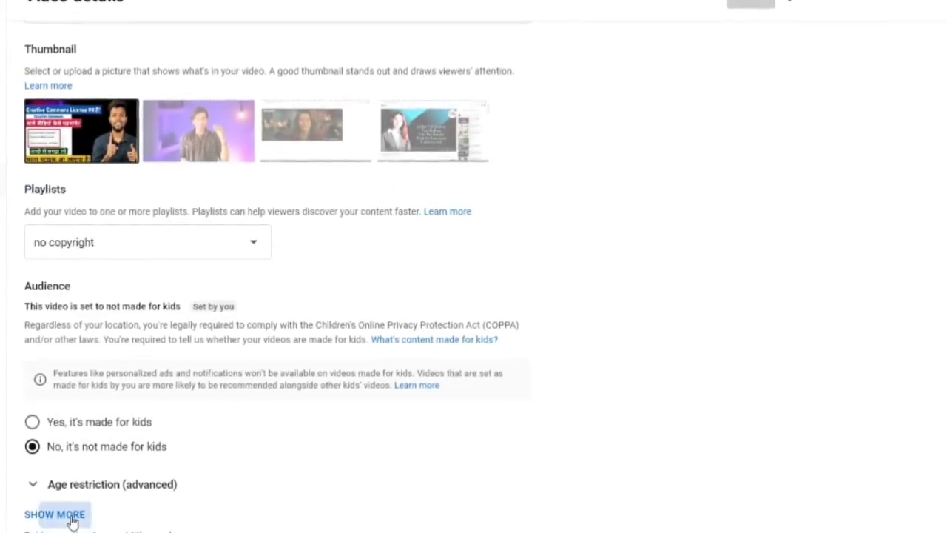
- Review the video's additional options, including its tags, language, recording date, license, Shorts sampling and category
scroll(104, 507, "down", 10)
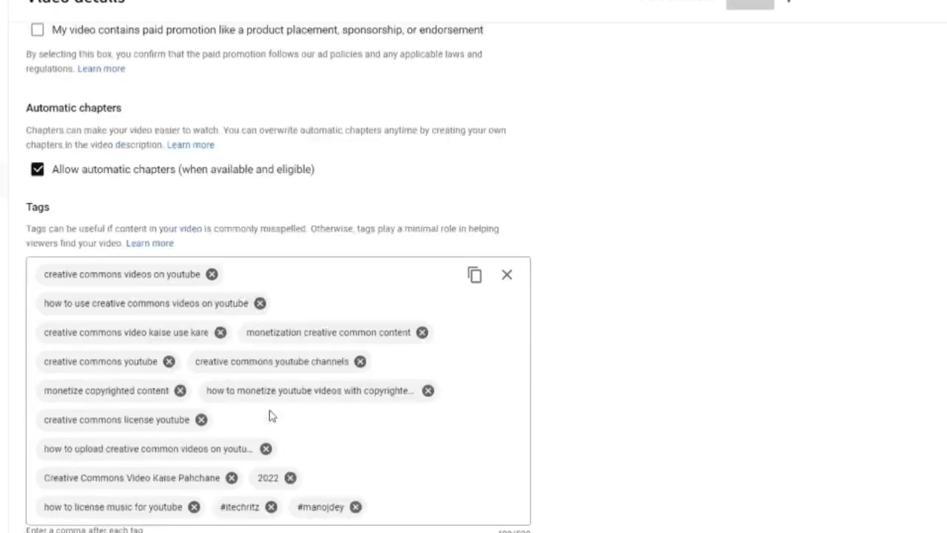
scroll(273, 414, "up", 3)
scroll(273, 414, "down", 7)
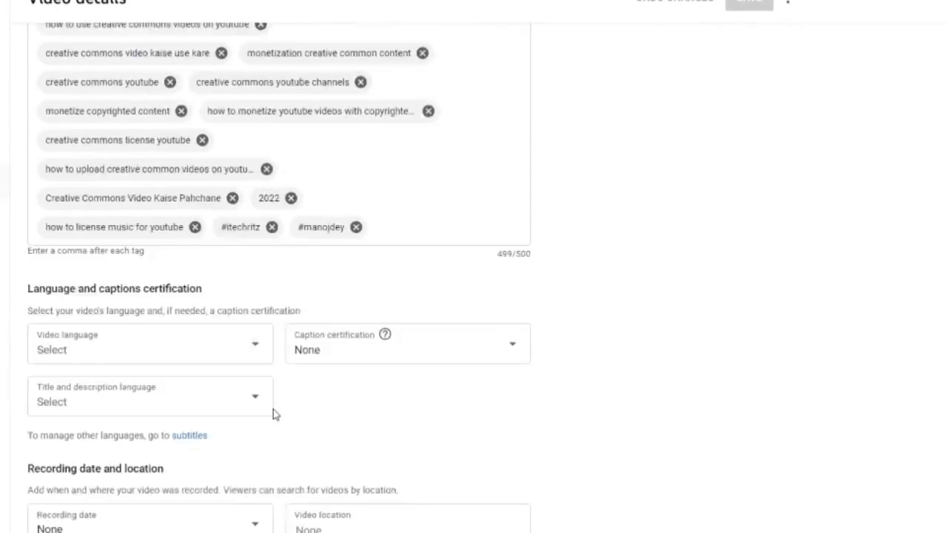
scroll(273, 414, "down", 5)
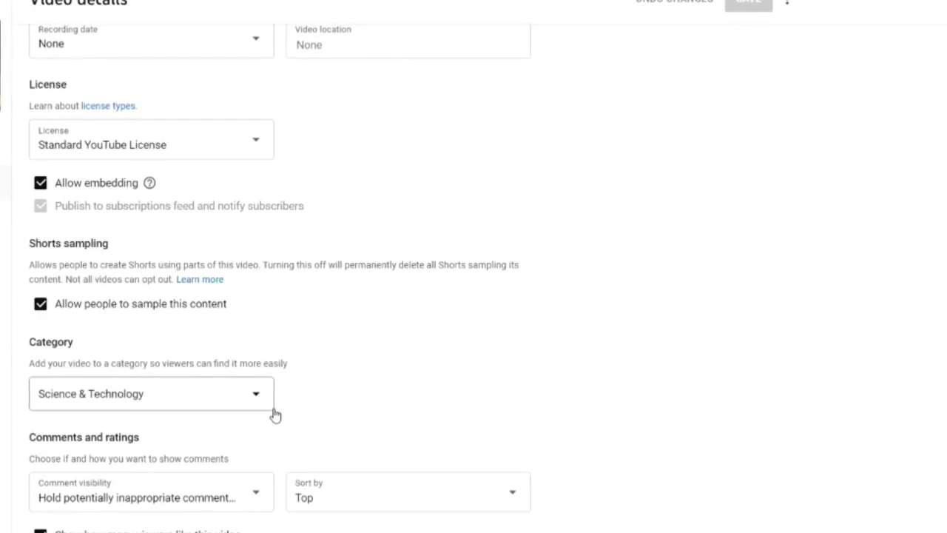
scroll(332, 374, "up", 2)
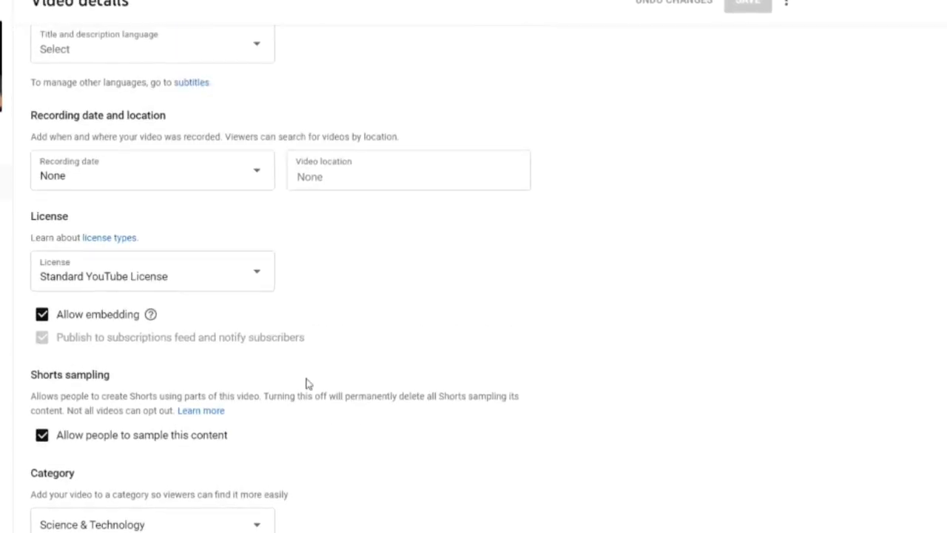